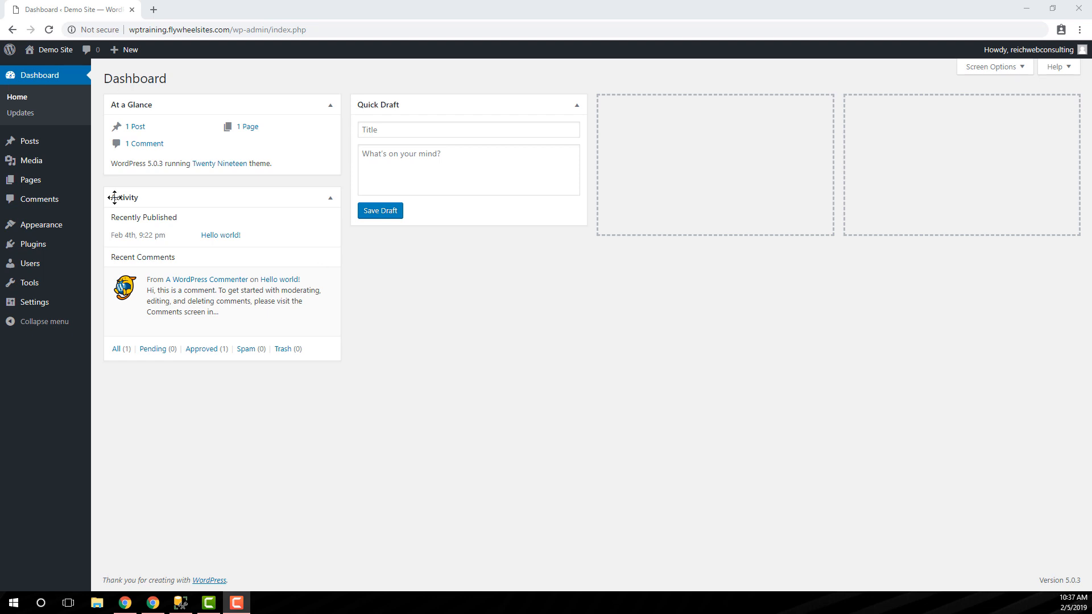
- Open the list of all posts on the site
mouse_move(29, 186)
mouse_move(9, 140)
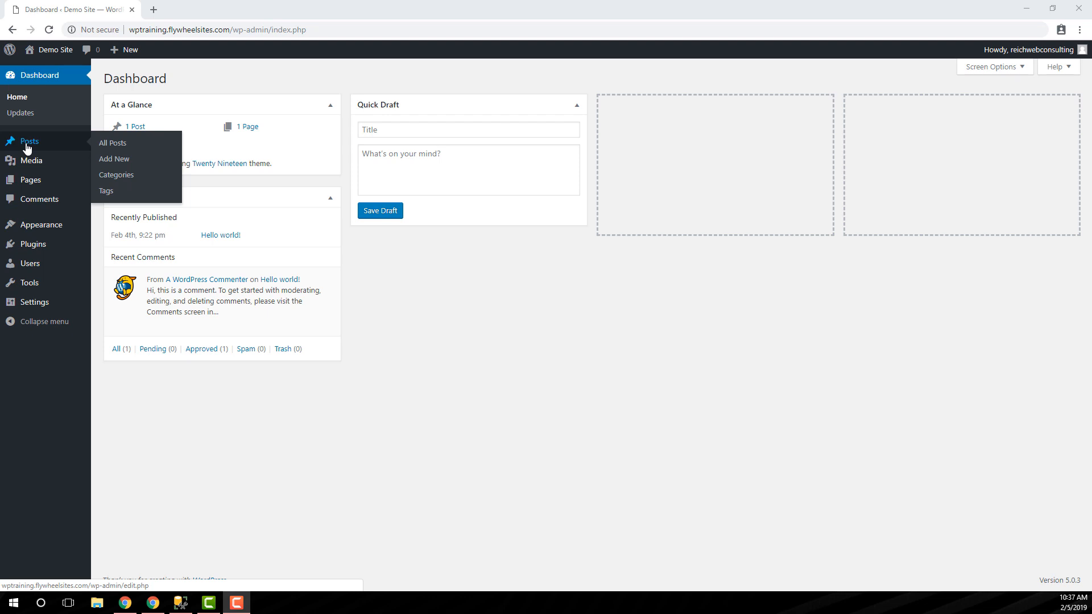
click(27, 147)
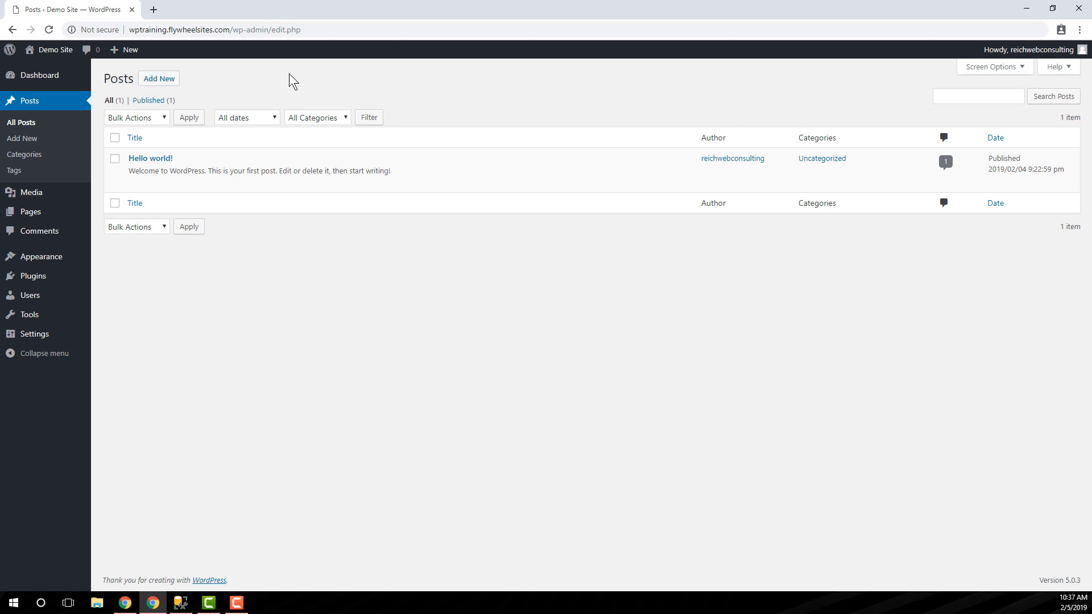
mouse_move(166, 181)
drag(105, 75, 135, 77)
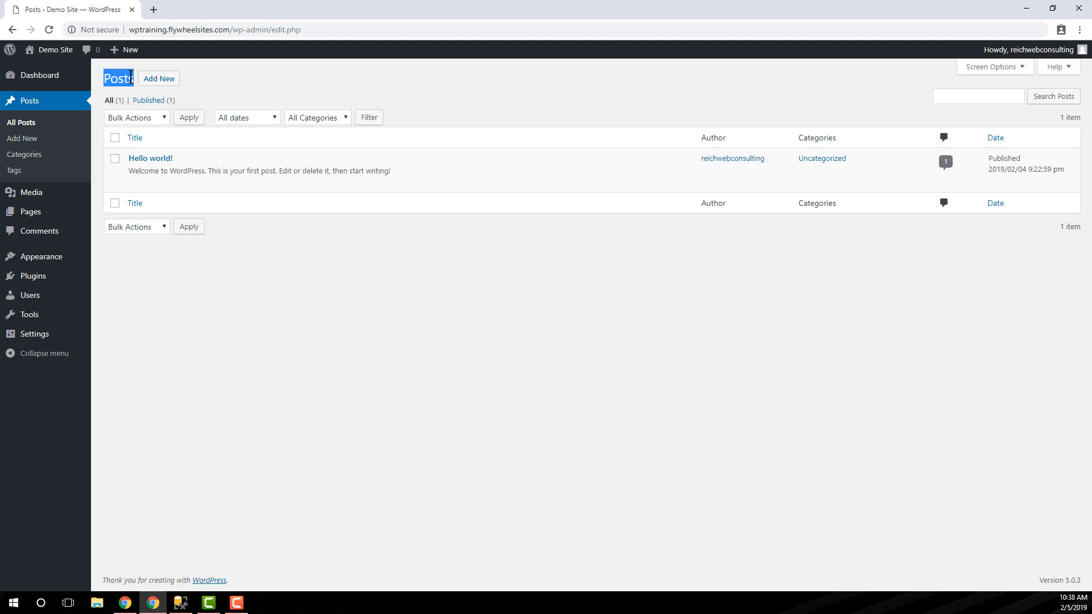
click(120, 77)
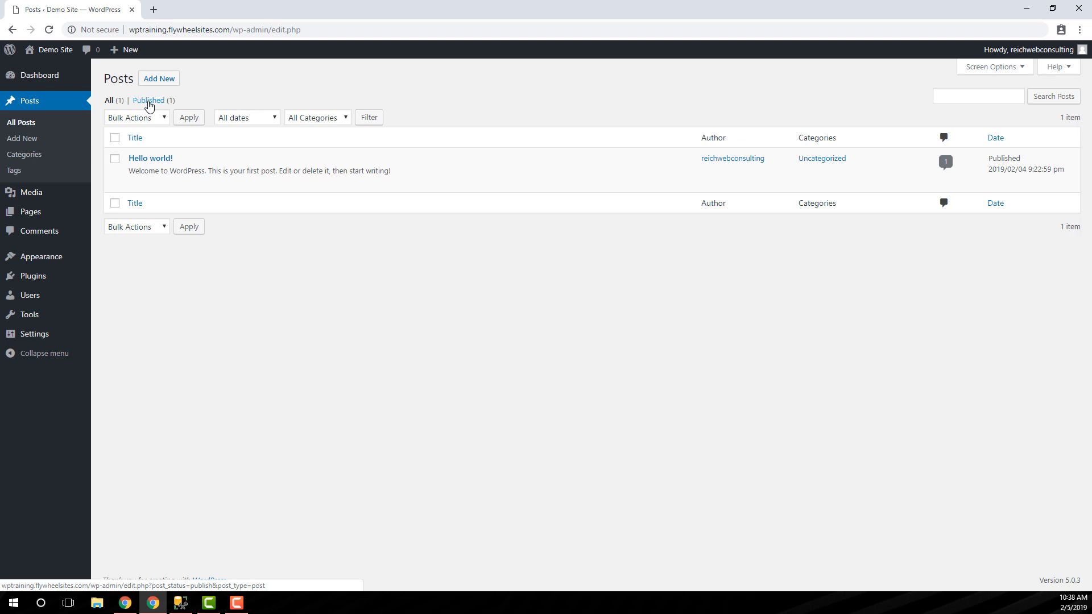
- Move the "Hello world!" post to the Trash with a bulk action
click(115, 160)
click(152, 118)
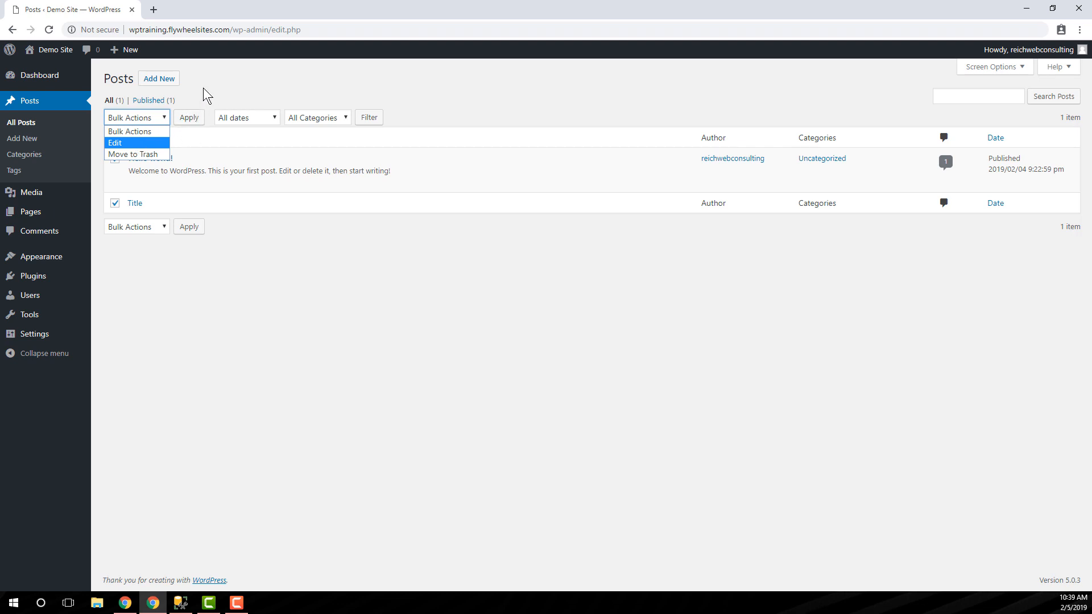
click(141, 155)
click(191, 122)
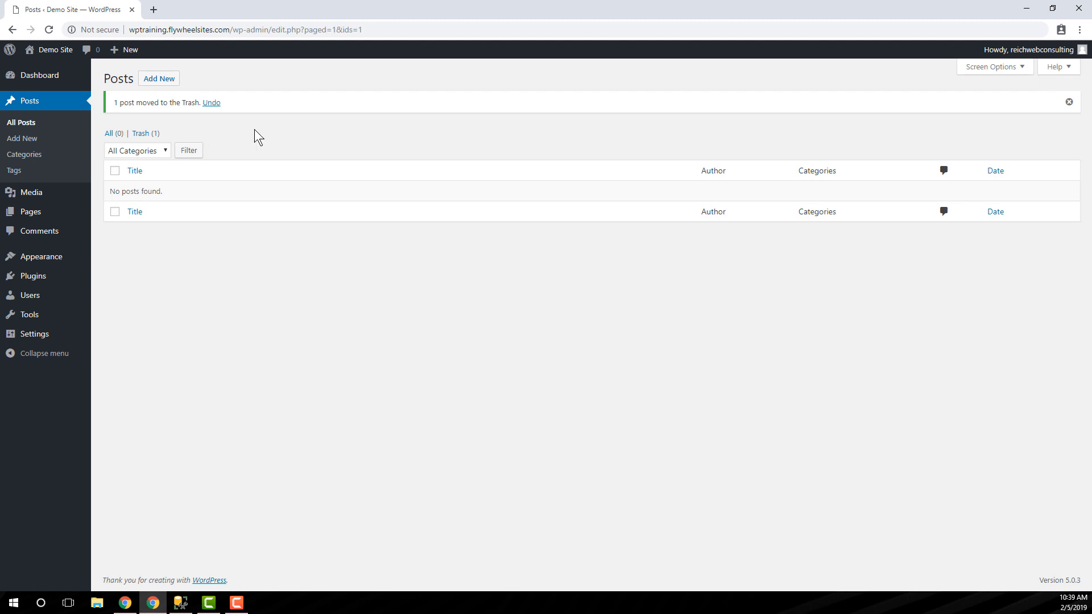
- Restore the "Hello world!" post from the Trash and display the published posts
click(141, 135)
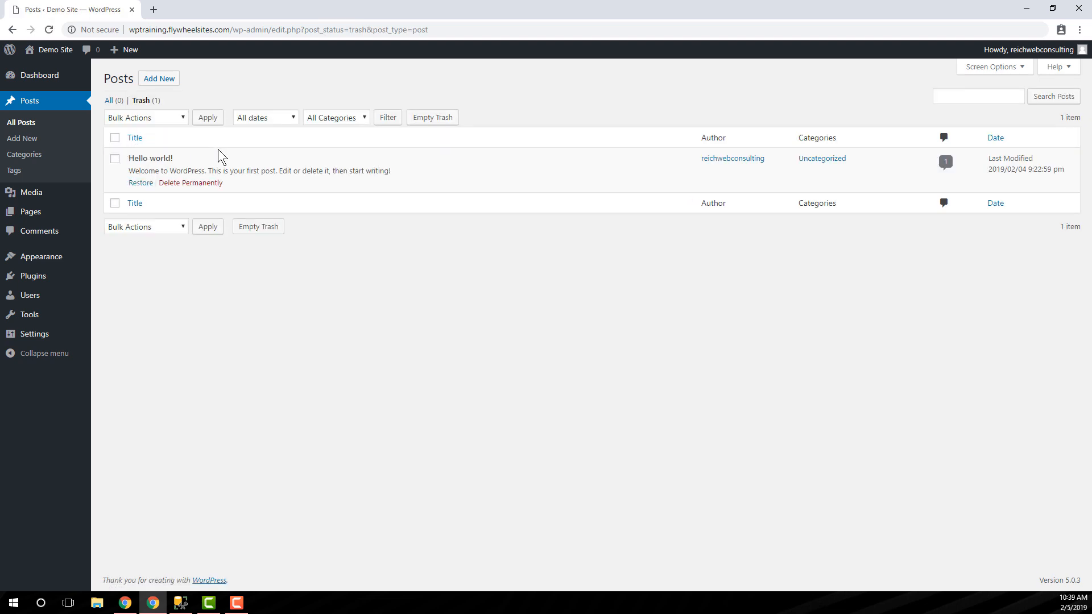
click(115, 158)
click(143, 183)
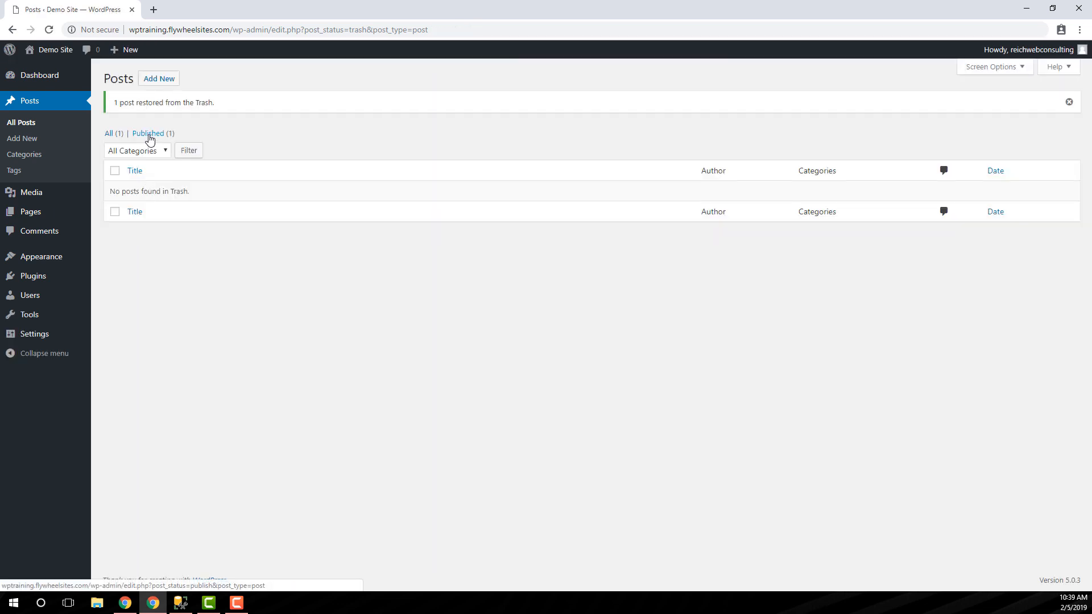
click(148, 135)
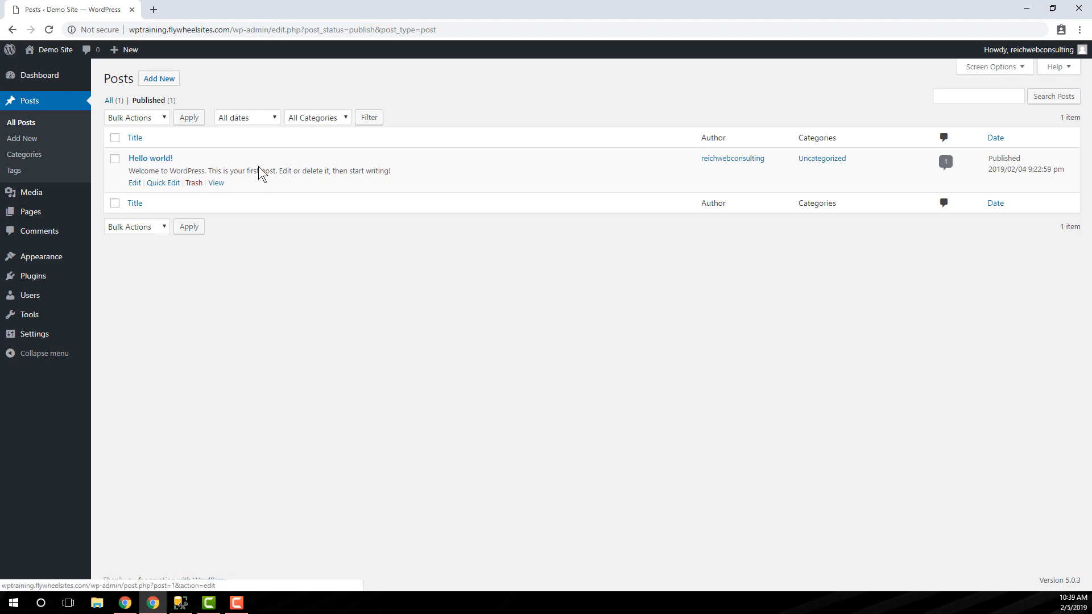
- Open the "Hello world!" post for bulk editing
click(115, 162)
click(128, 120)
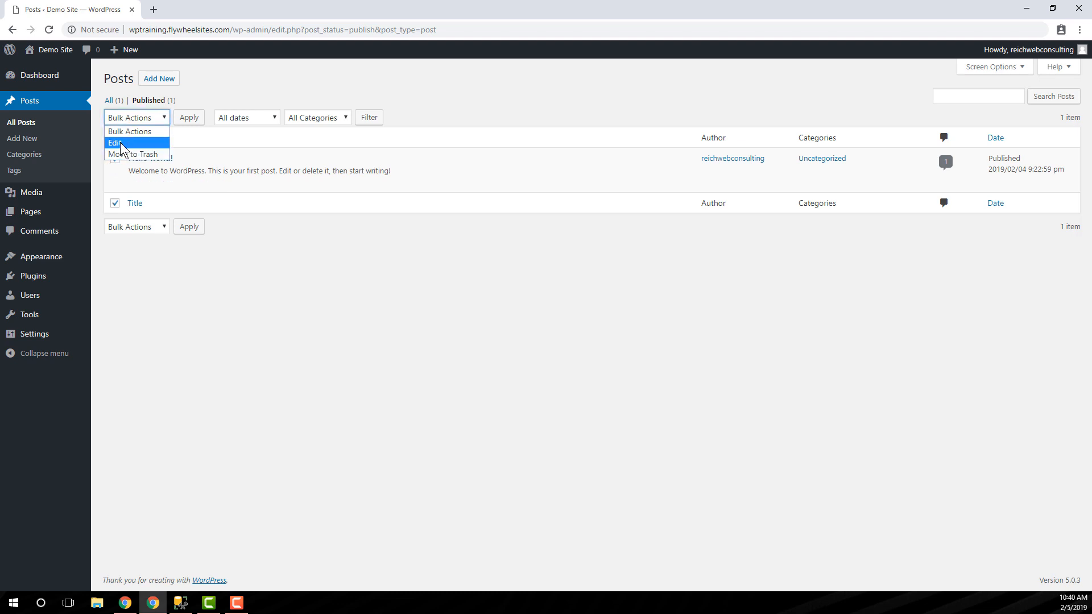
click(121, 142)
click(192, 123)
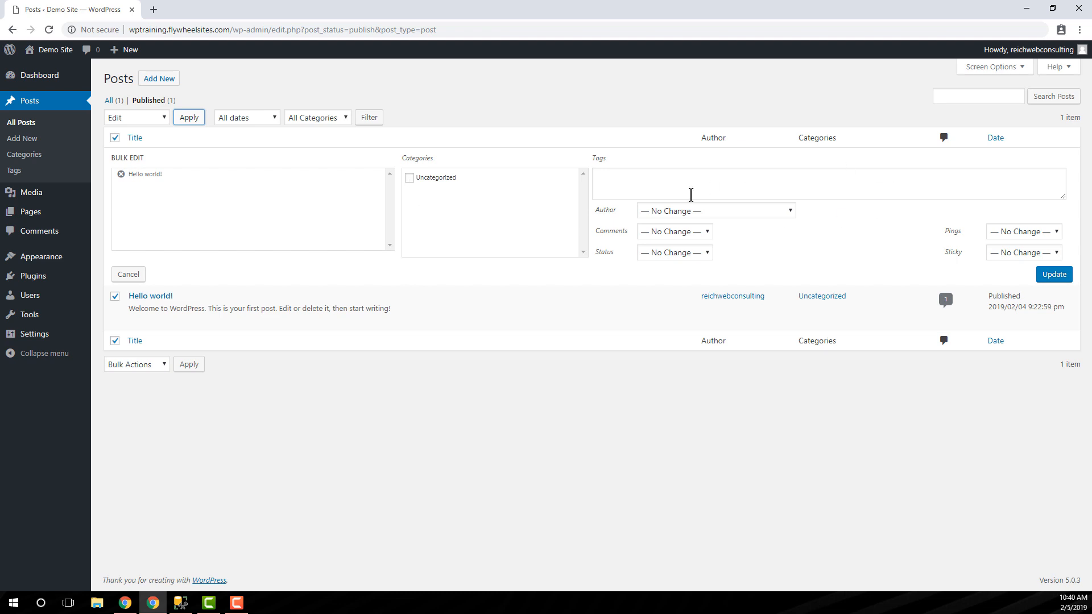
- Examine the bulk edit choices for tags, author, comments, status and pings without changing any of them
click(640, 180)
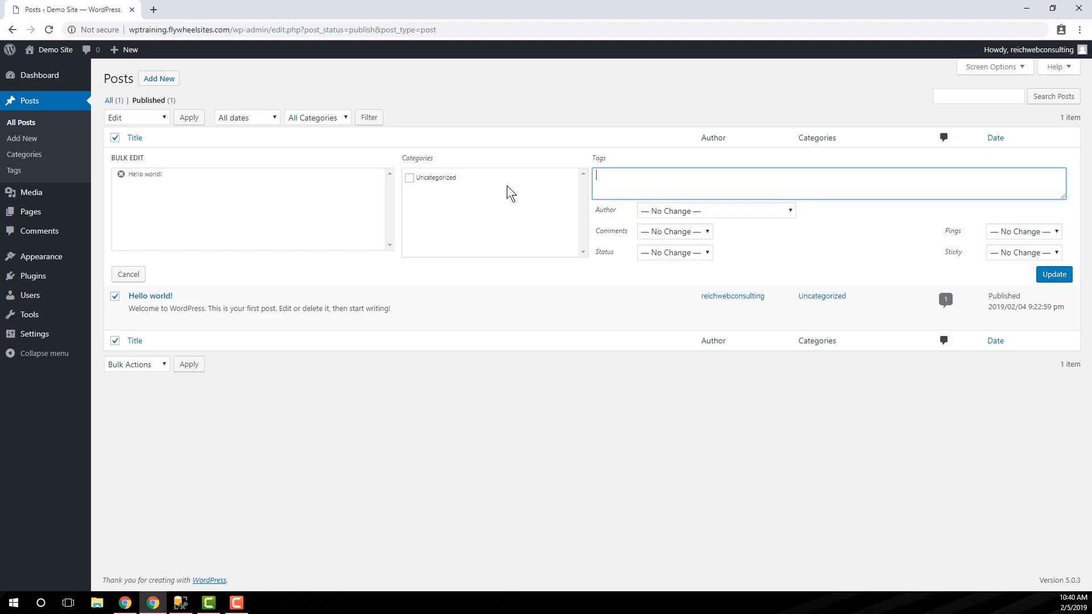
click(759, 211)
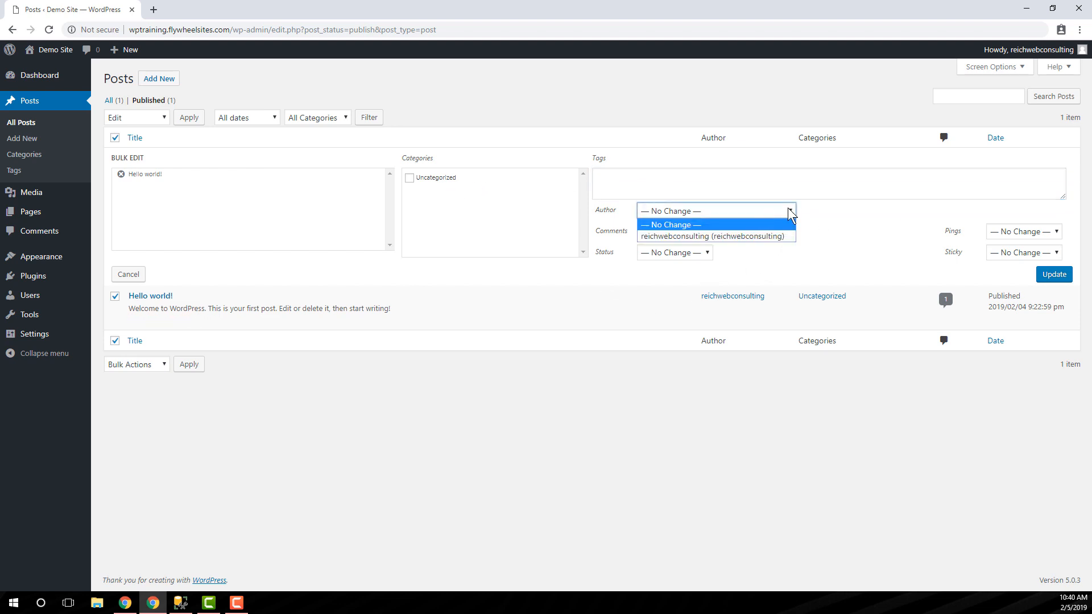
click(845, 228)
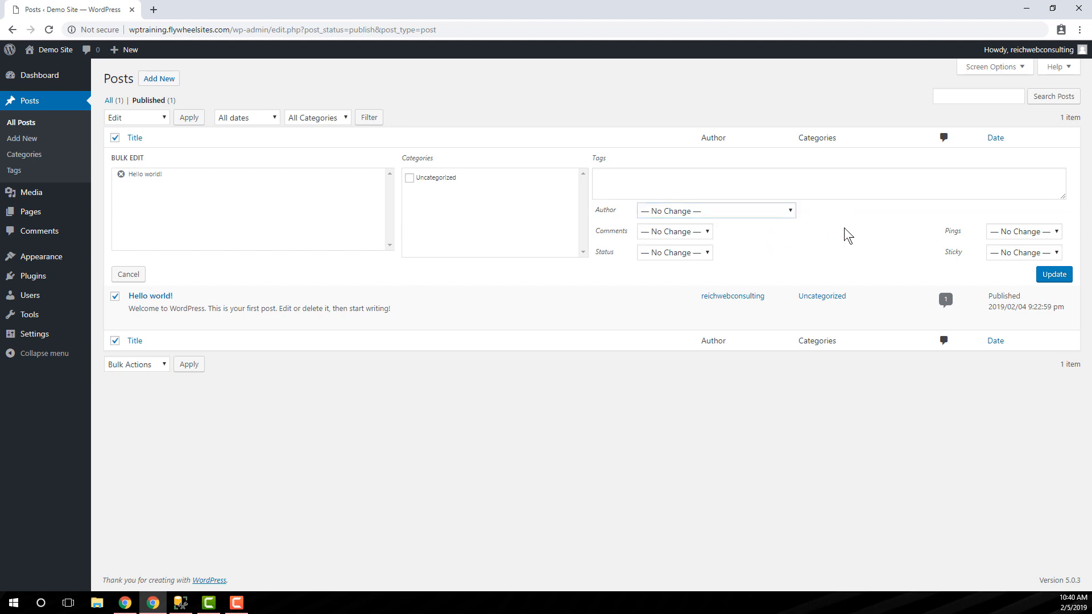
click(701, 235)
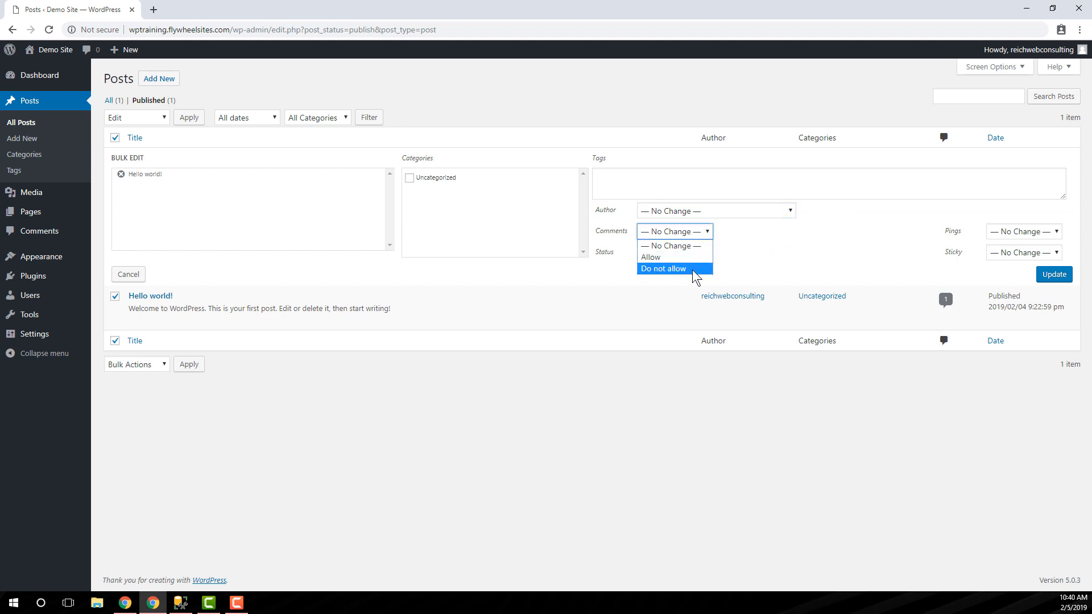
click(800, 236)
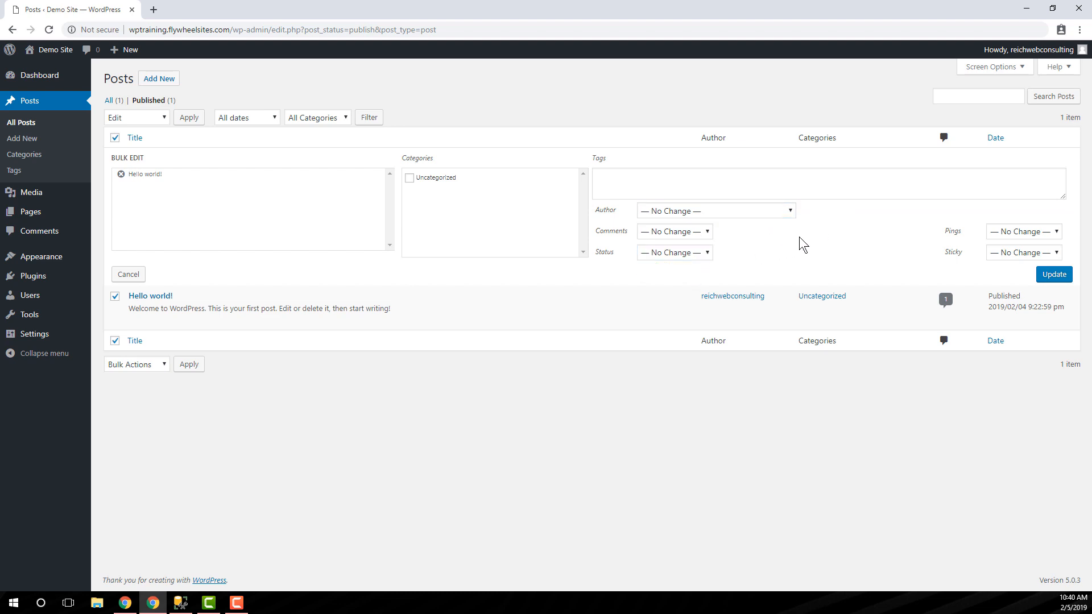
click(689, 255)
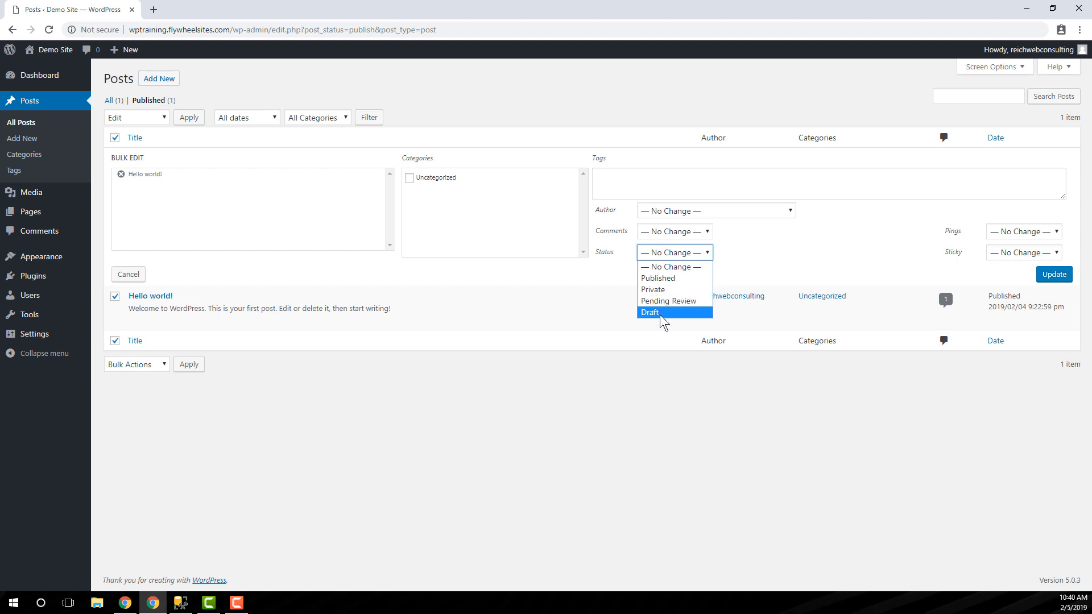
click(706, 272)
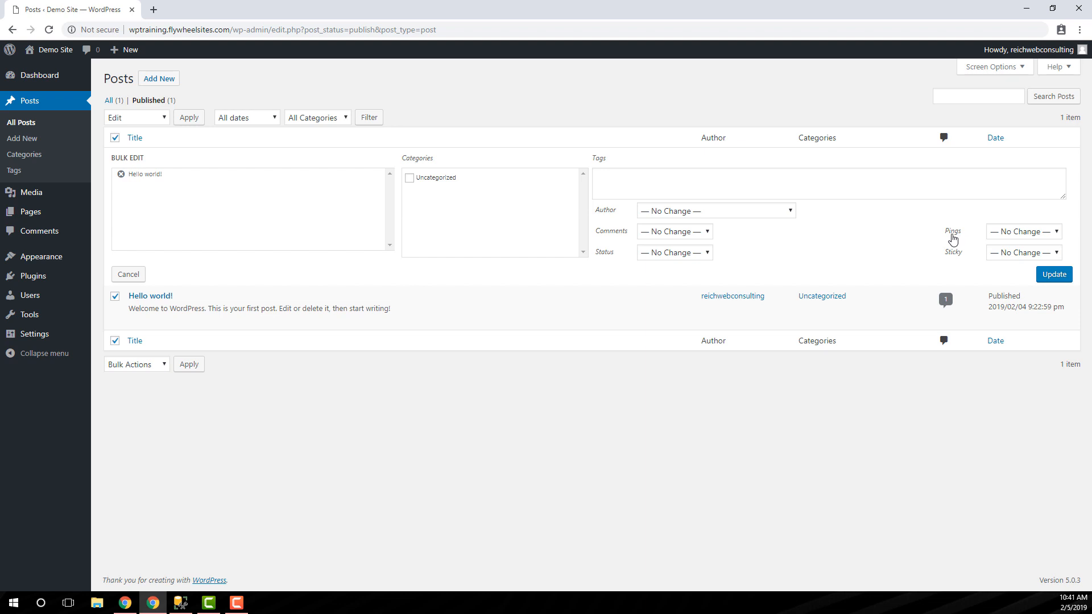
click(1014, 234)
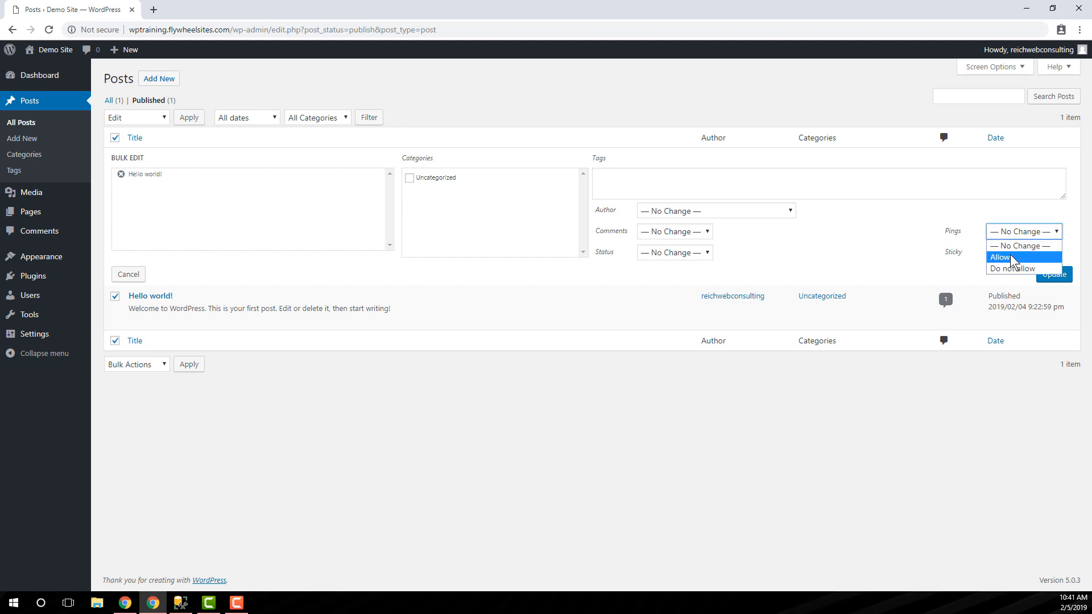
click(893, 226)
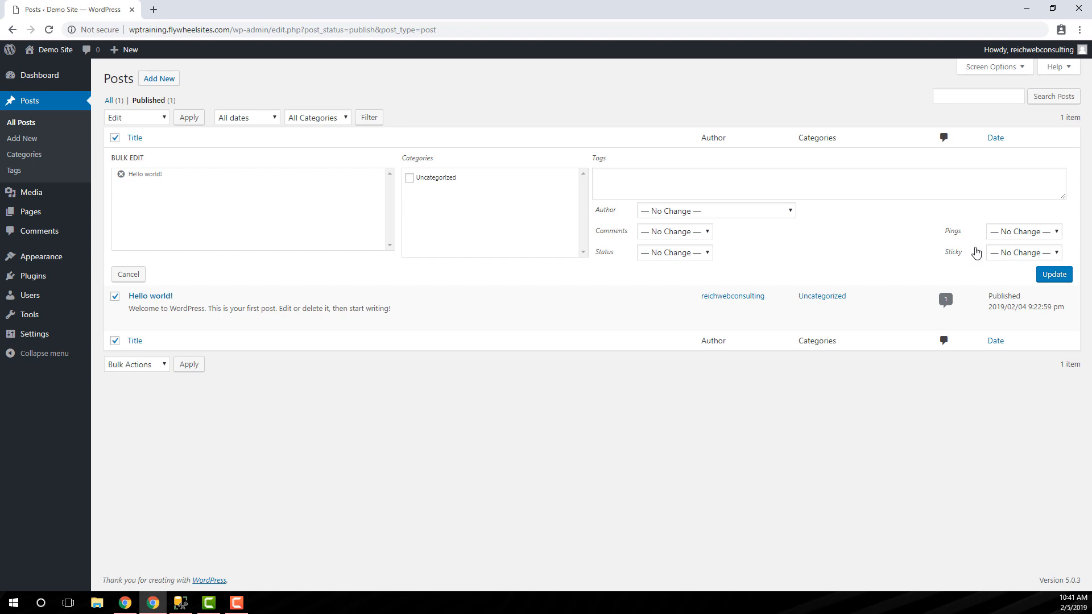
- Try the Sticky and Not Sticky options for the bulk-edited post and cancel the bulk edit
click(1013, 252)
click(1024, 278)
click(1003, 256)
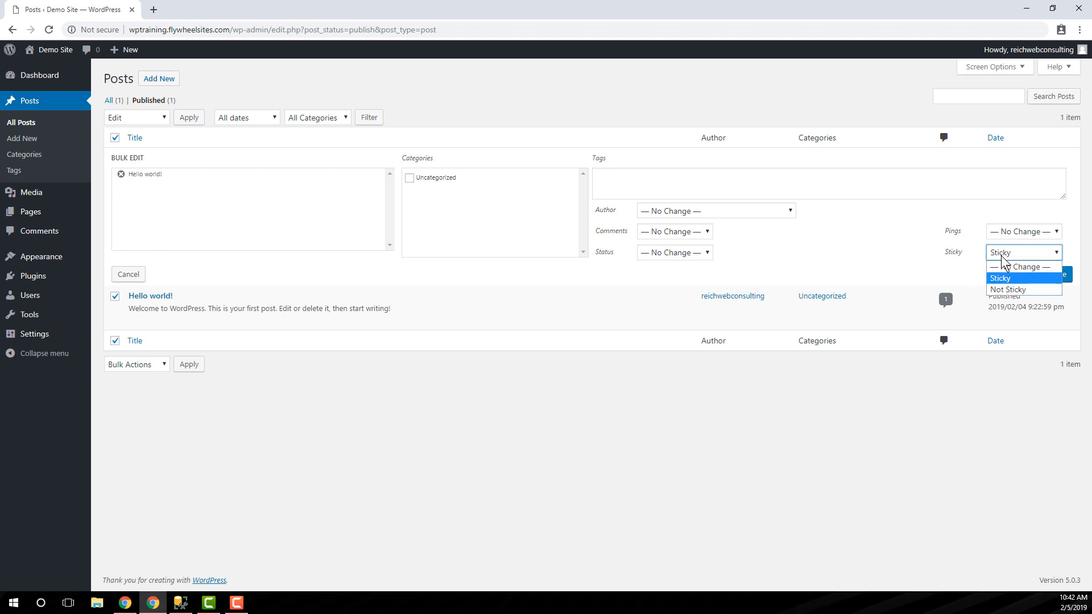
click(1008, 290)
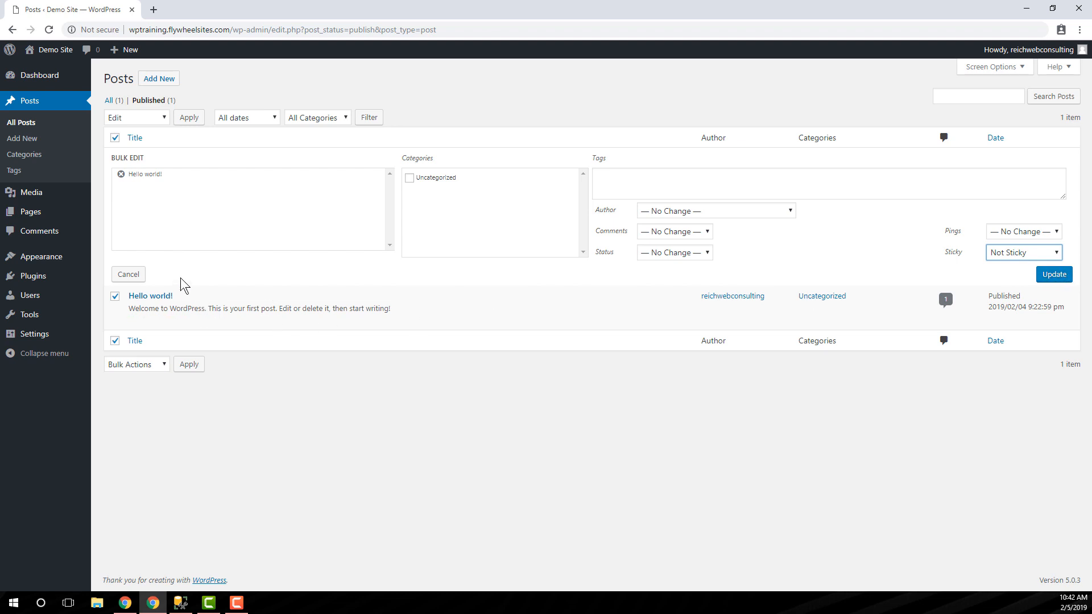
click(128, 276)
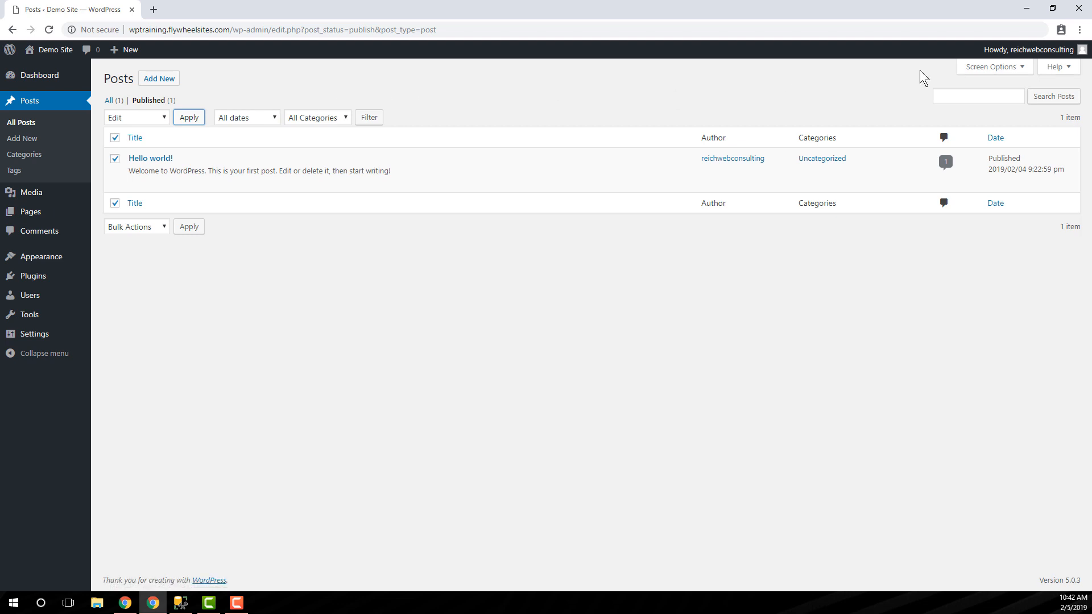
- Filter the published posts by the date February 2019
click(233, 117)
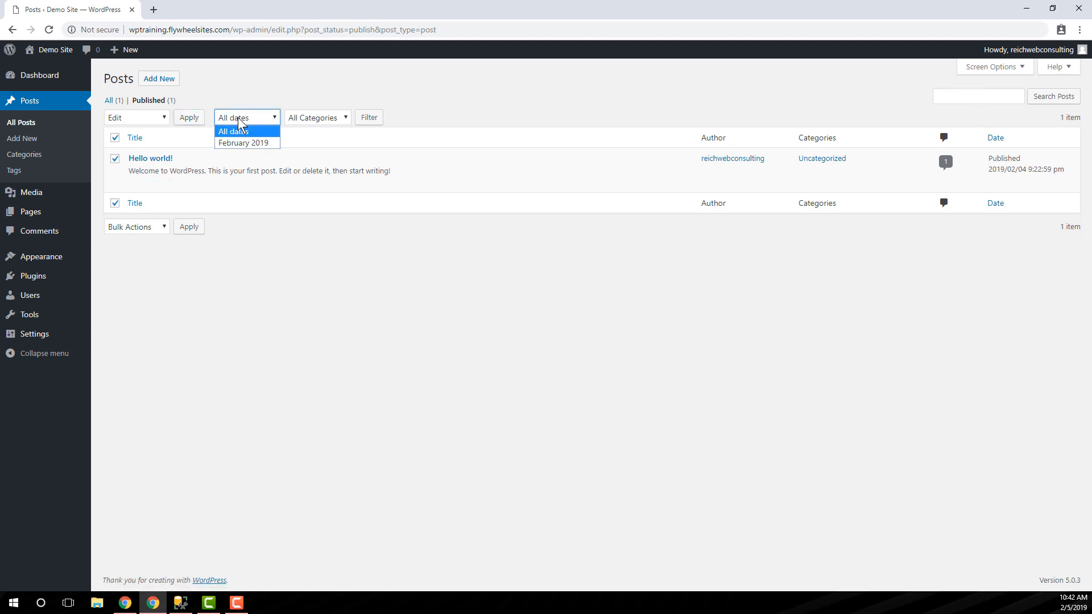
click(257, 142)
click(367, 119)
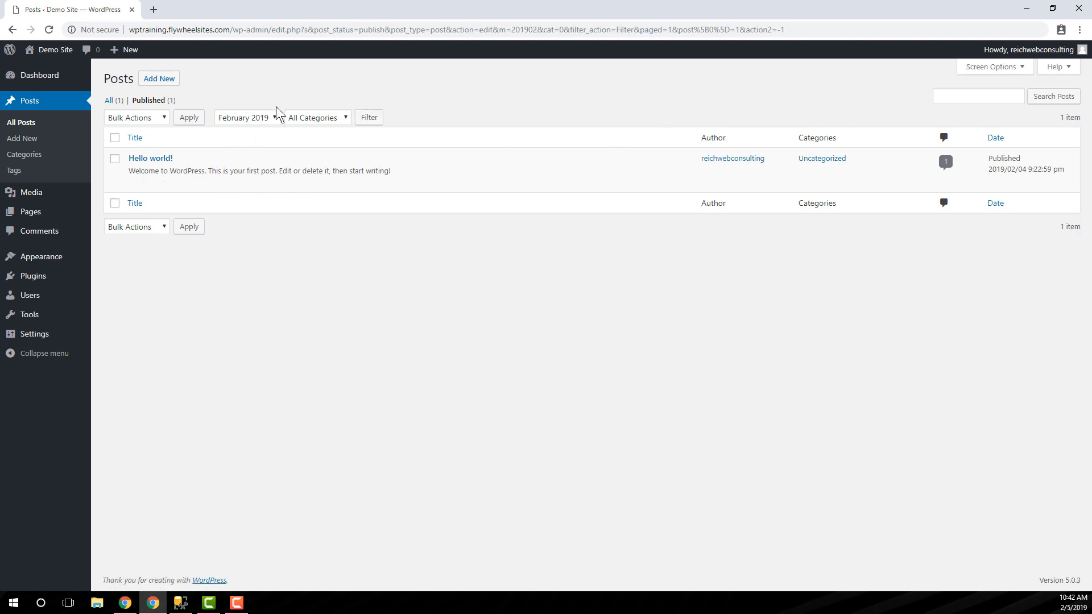
- Reset the date filter to All dates and filter the posts by the Uncategorized category
mouse_move(114, 167)
click(243, 118)
click(272, 133)
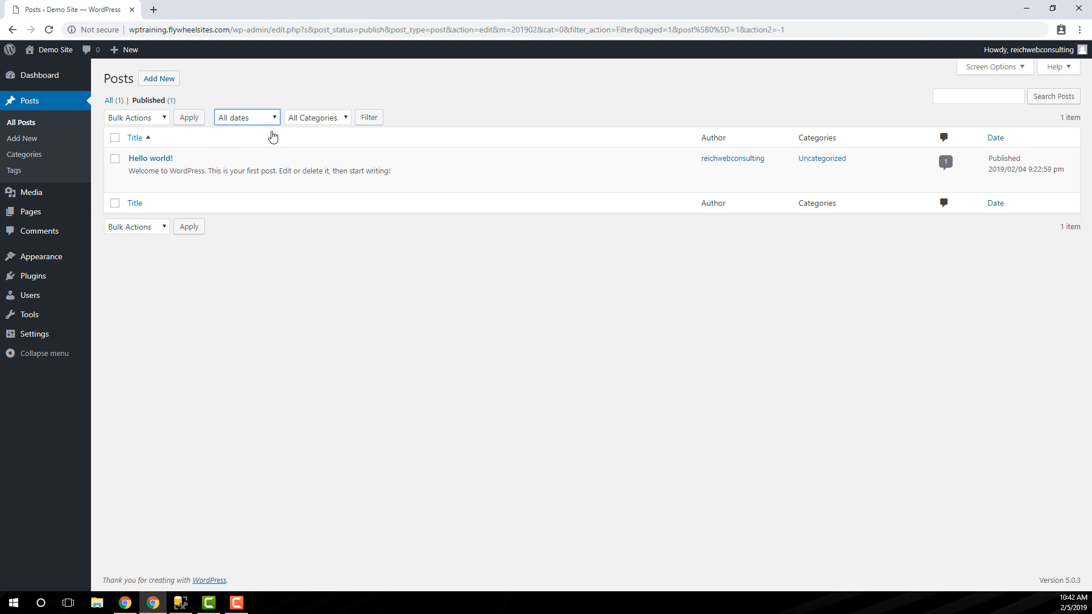
click(314, 119)
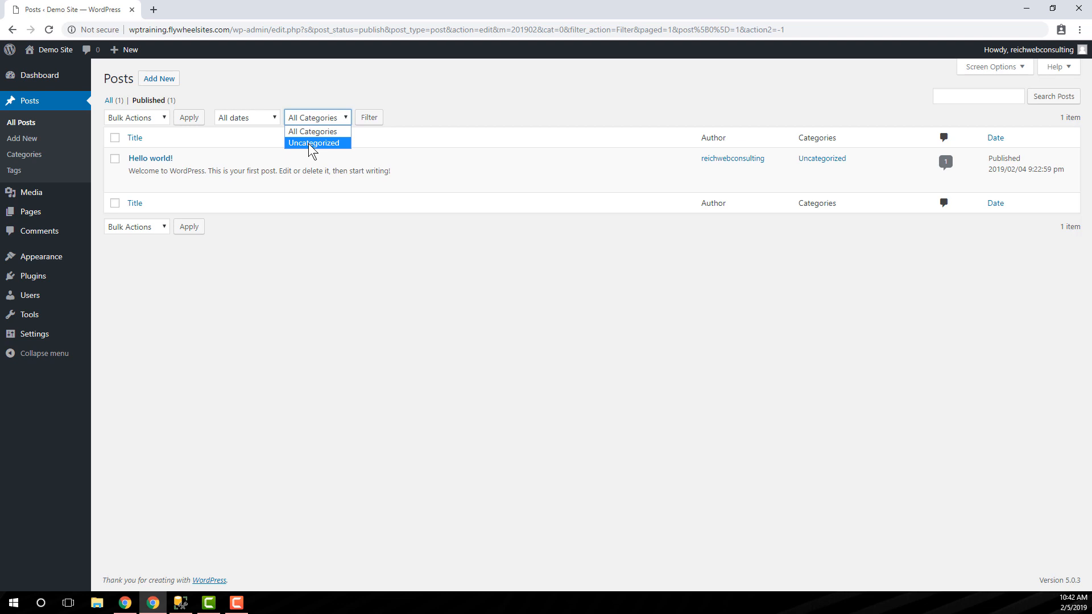
click(328, 143)
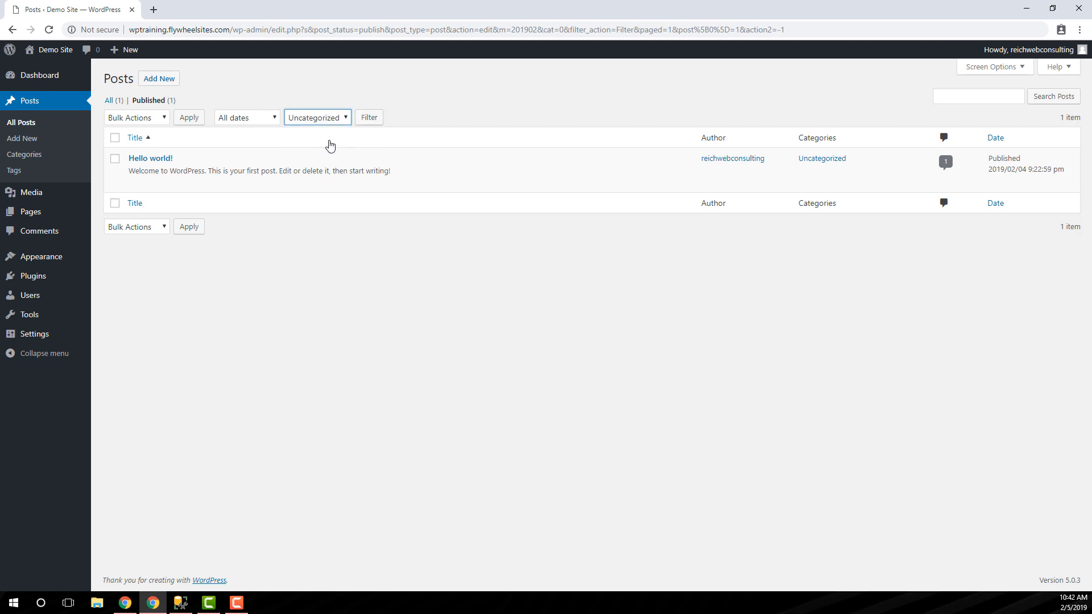
click(369, 117)
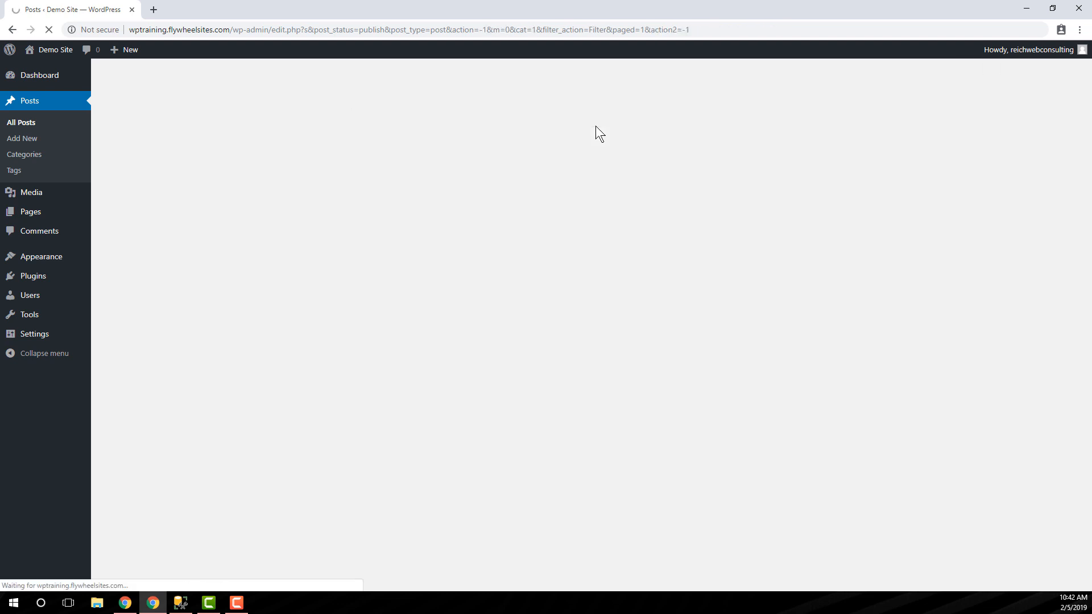
- Search the posts for "dogs"
click(990, 98)
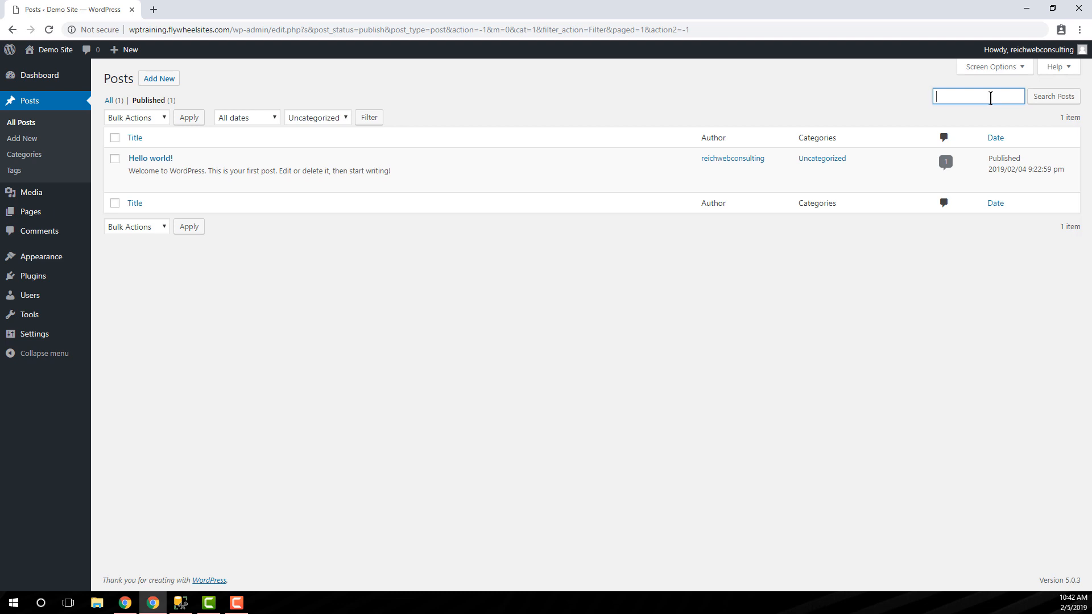
text(dogs)
click(1050, 100)
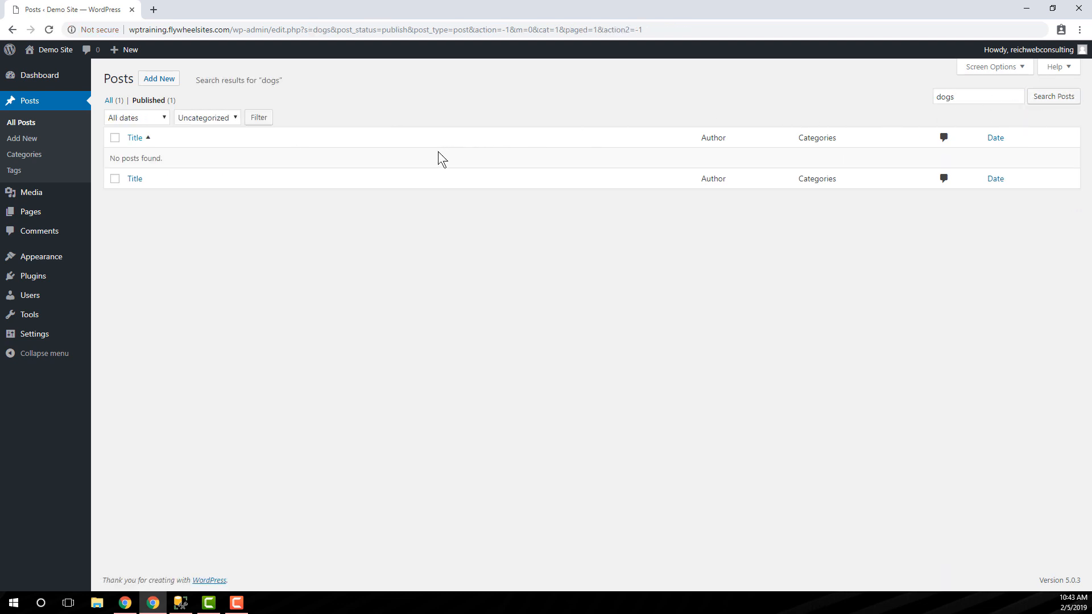
- Clear the search term and rerun the search to list the posts again
drag(975, 96, 776, 97)
key(BackSpace)
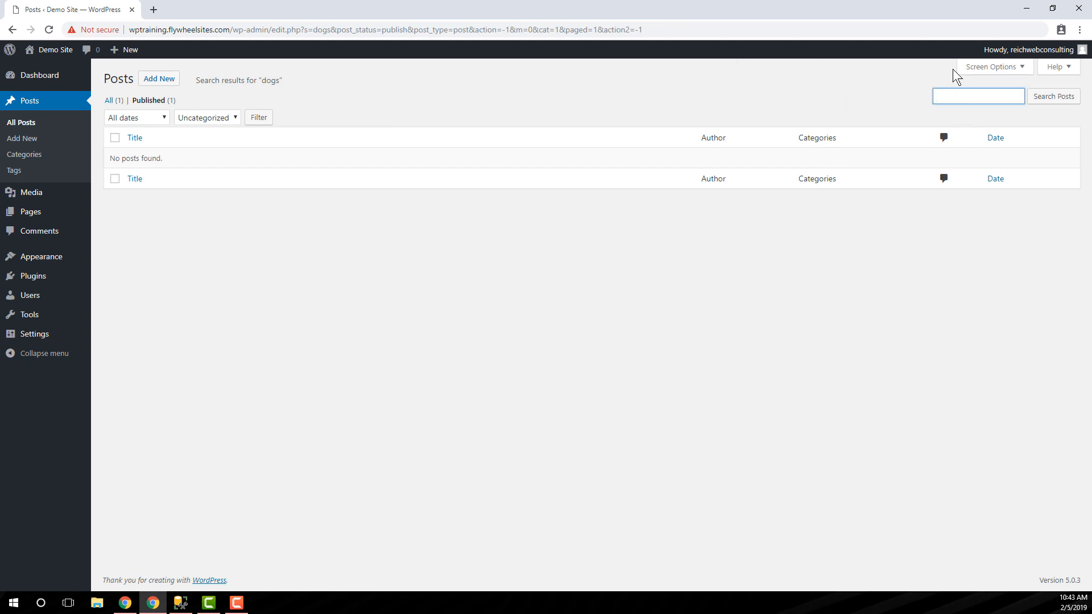
click(1041, 99)
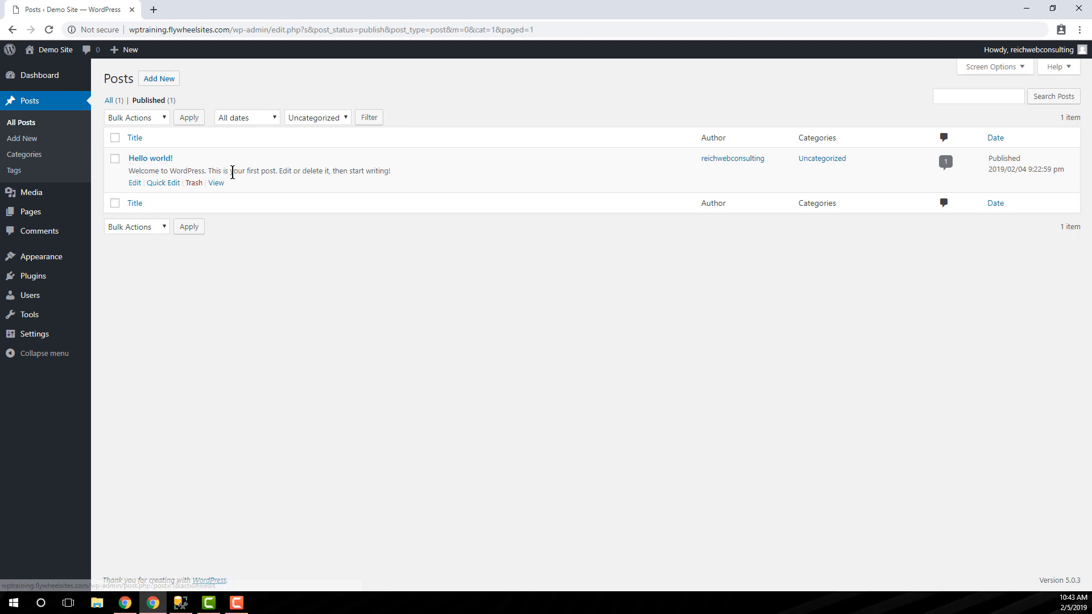
- Examine the slug, password and tags fields in Quick Edit for the "Hello world!" post, then cancel without saving
click(158, 184)
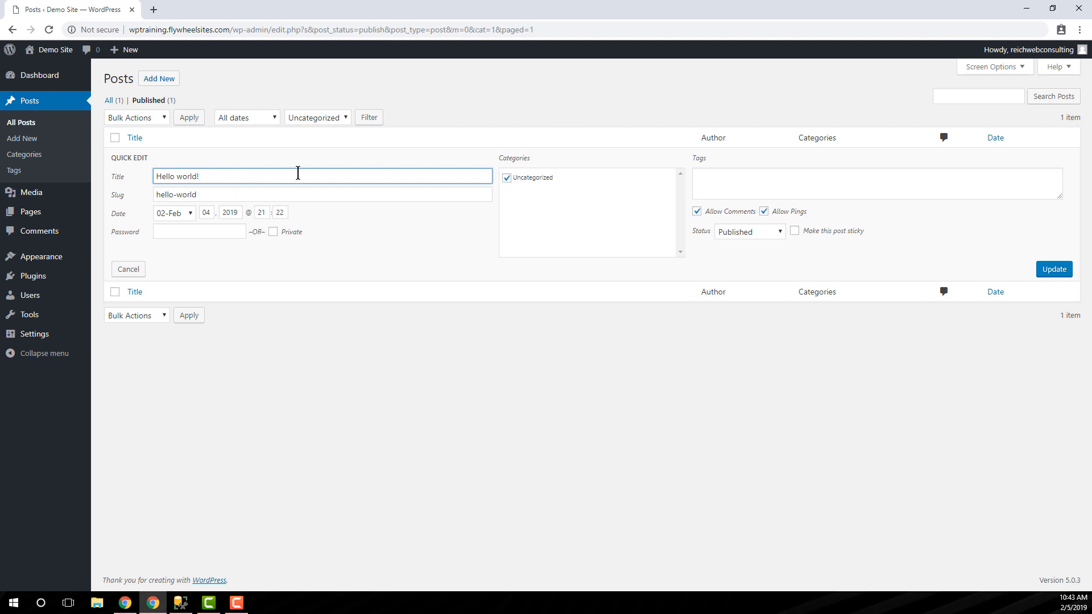
triple_click(212, 194)
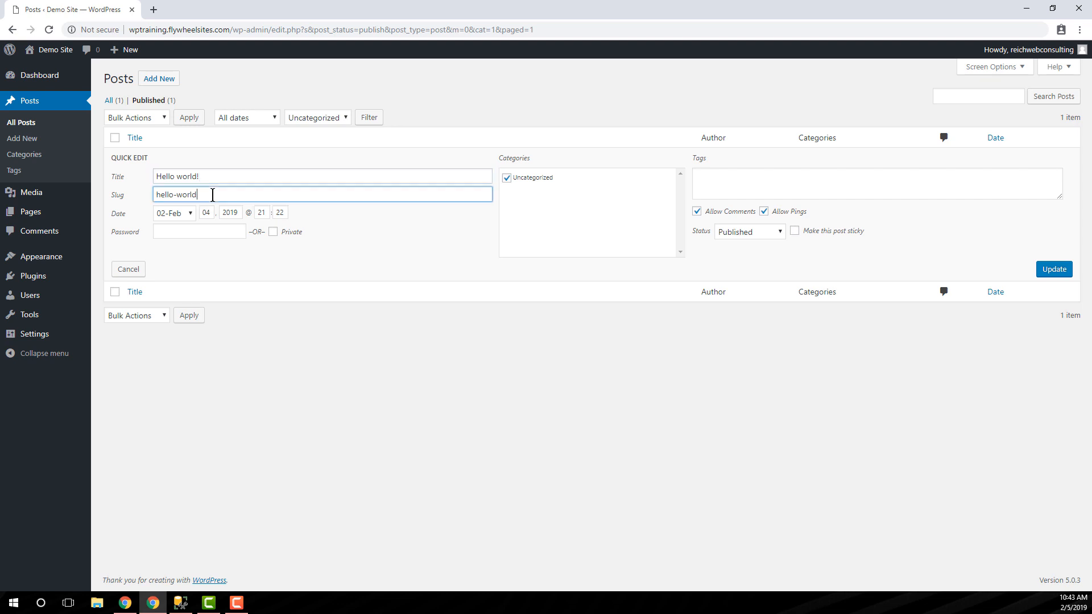
click(257, 195)
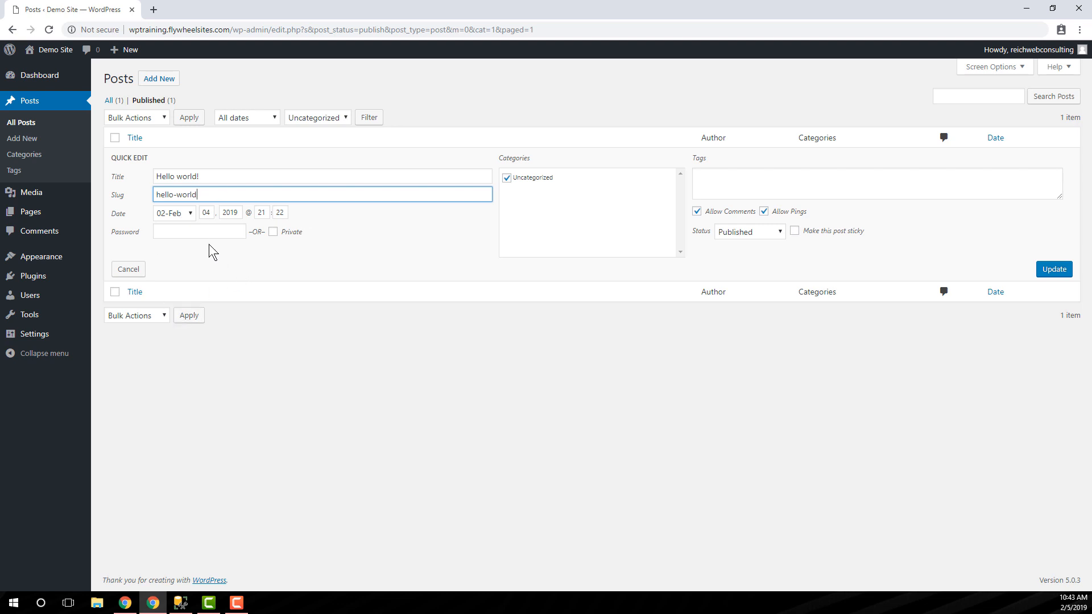
click(186, 230)
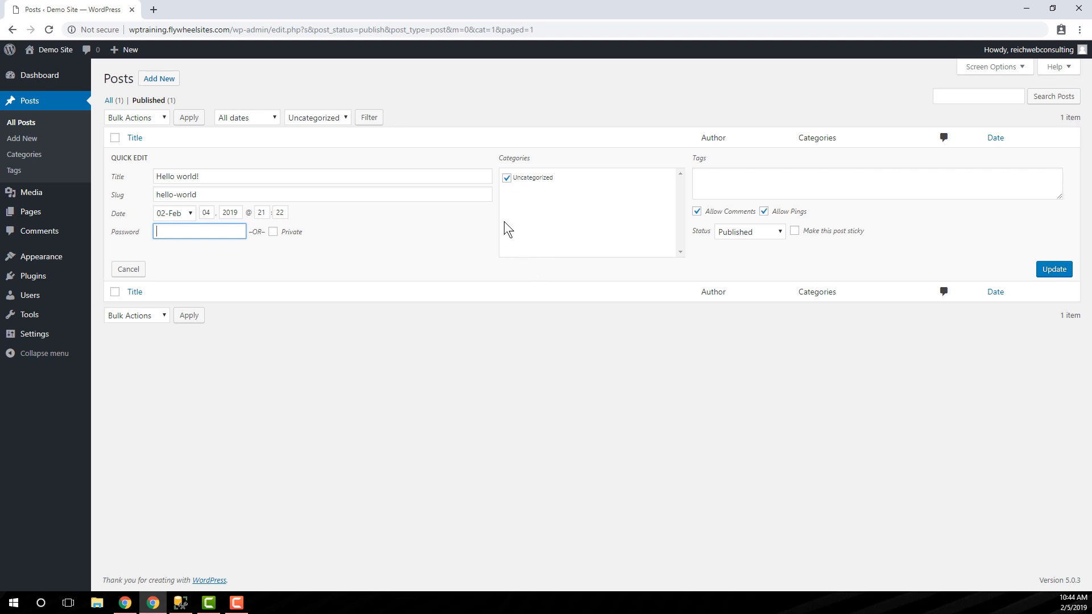
click(745, 178)
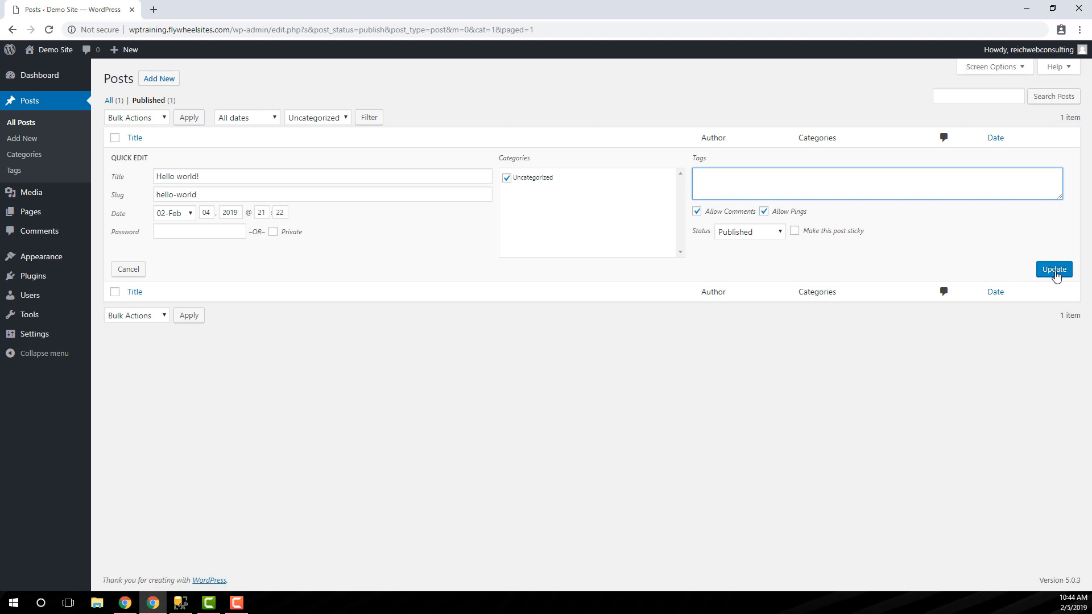
click(128, 270)
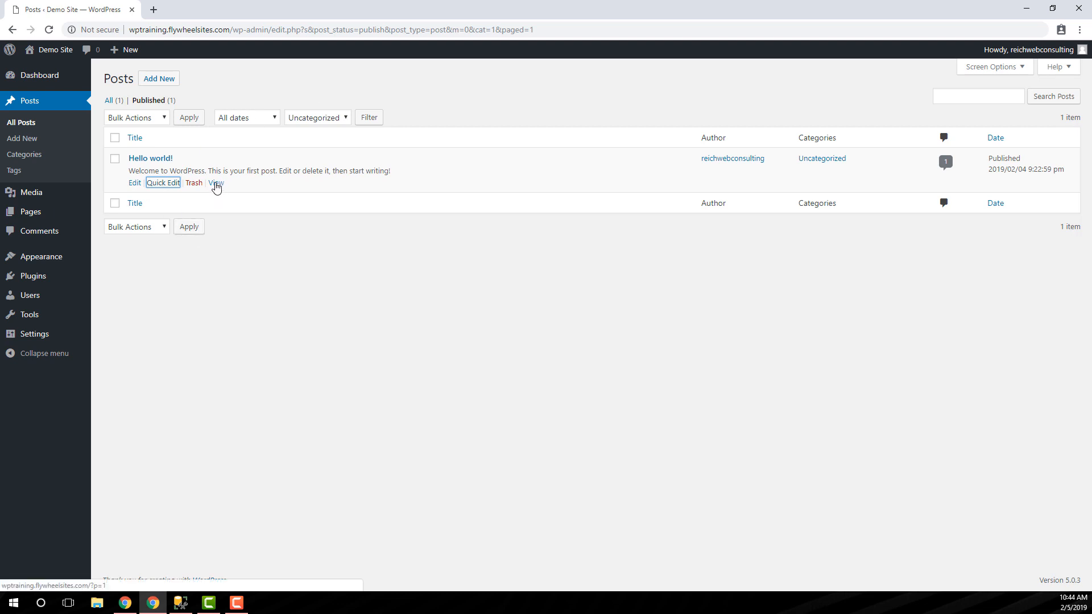
- View the "Hello world!" post on the live site, then close that page to return to the posts list
ctrl+click(216, 183)
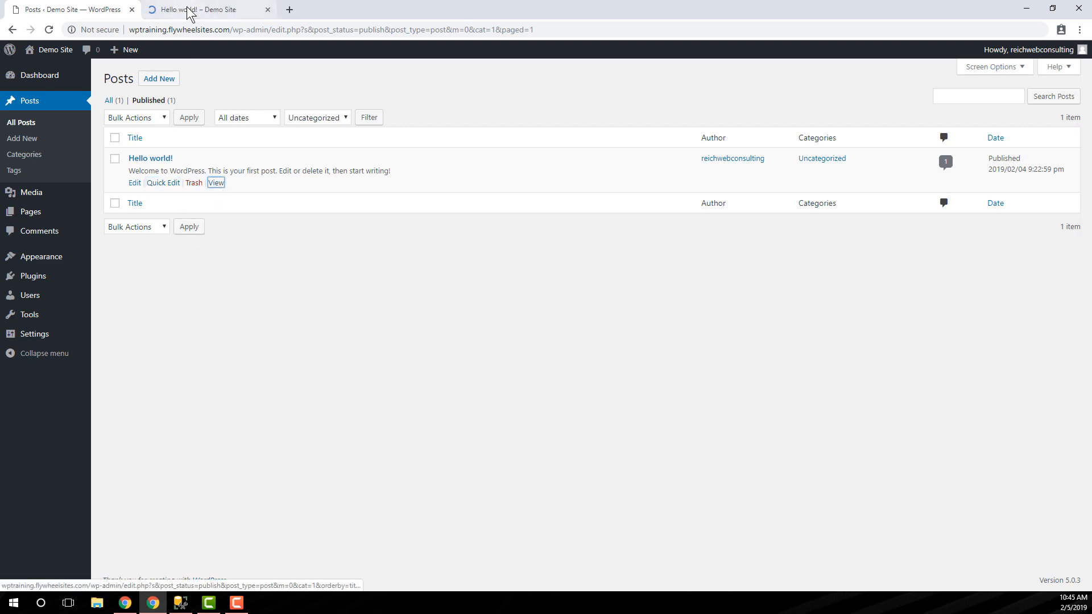
click(189, 13)
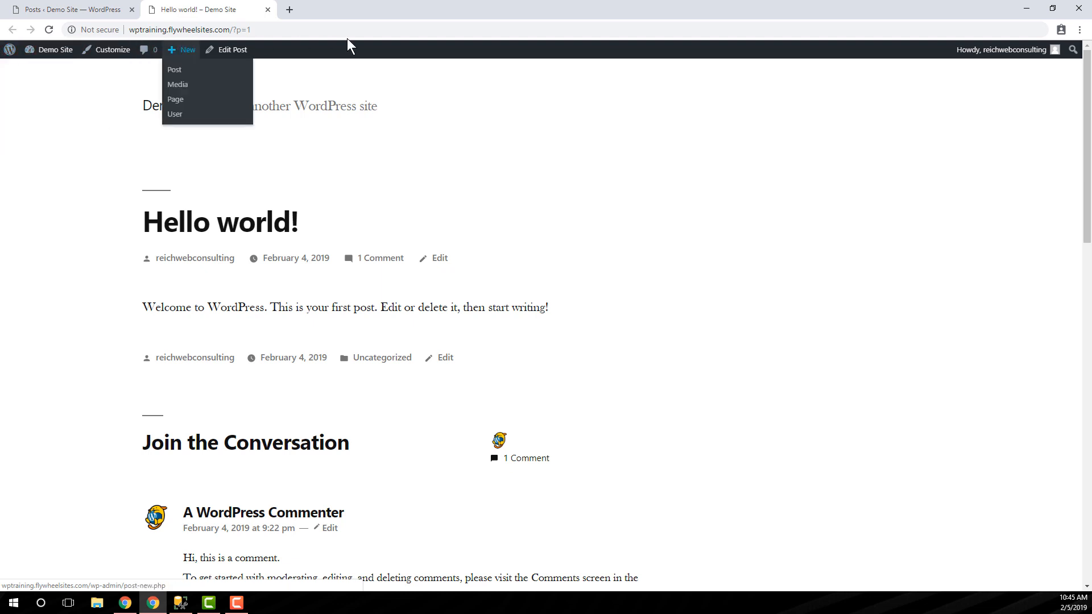
mouse_move(1042, 55)
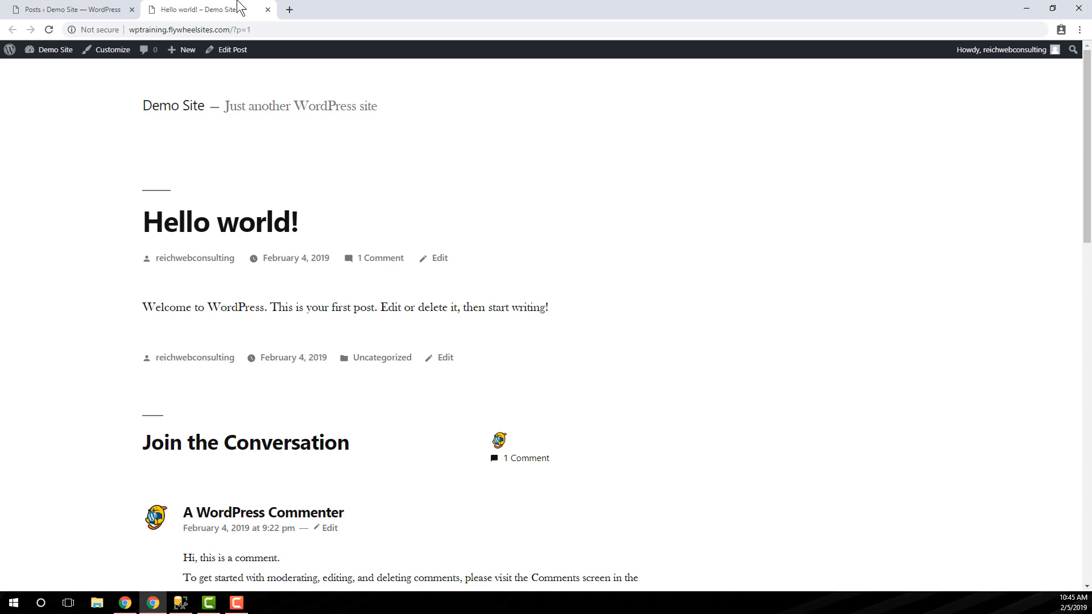
key(ctrl+w)
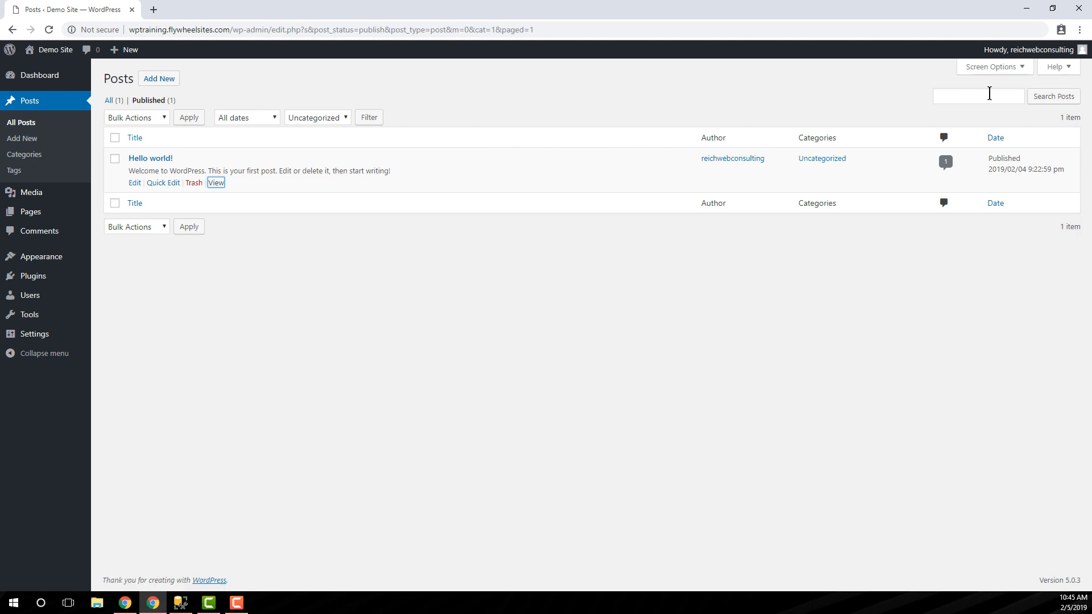
- Use the Screen Options to hide the Author, Categories, Tags, Comments and Date columns of the posts list
click(1017, 71)
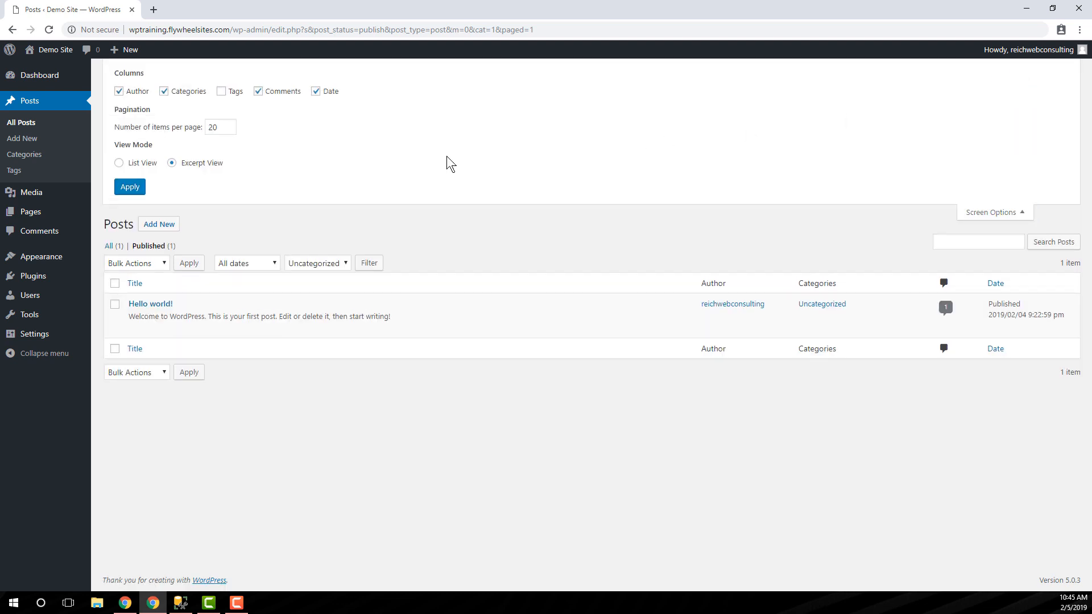
click(223, 95)
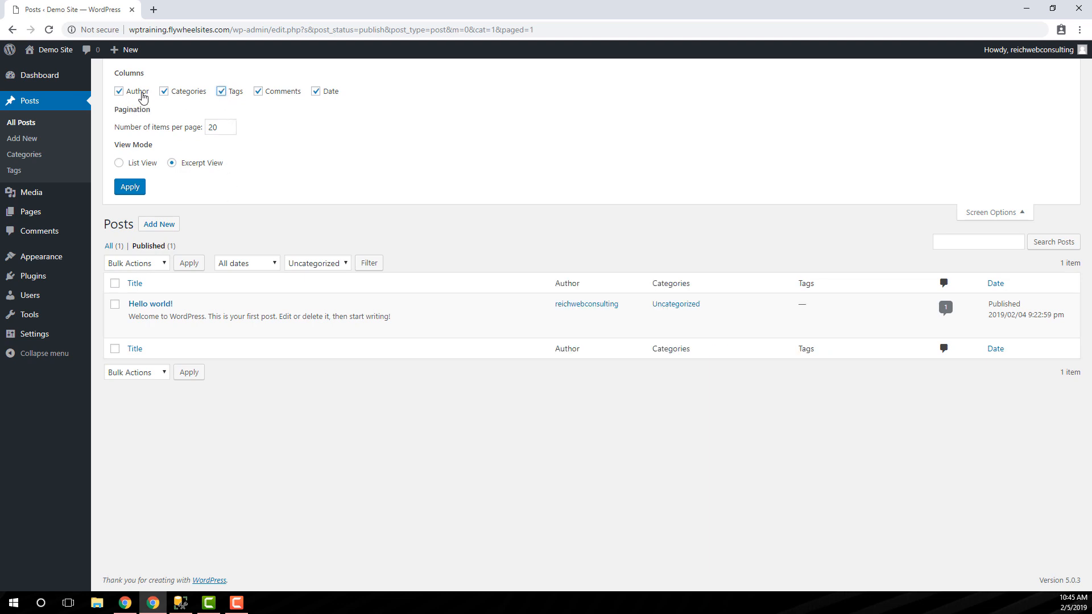
click(139, 94)
click(180, 94)
click(235, 97)
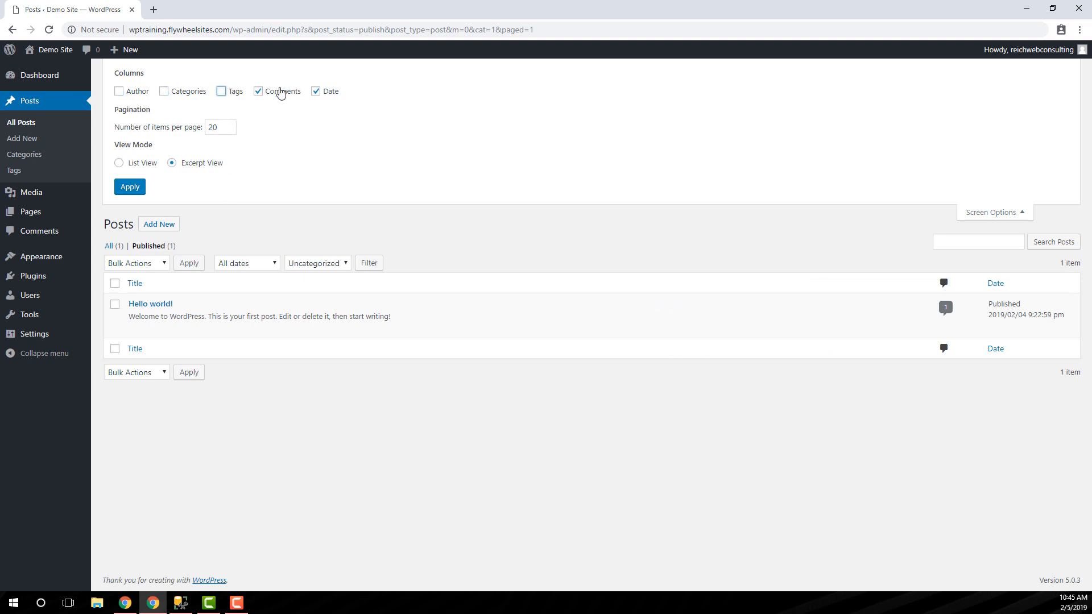
click(331, 94)
click(265, 99)
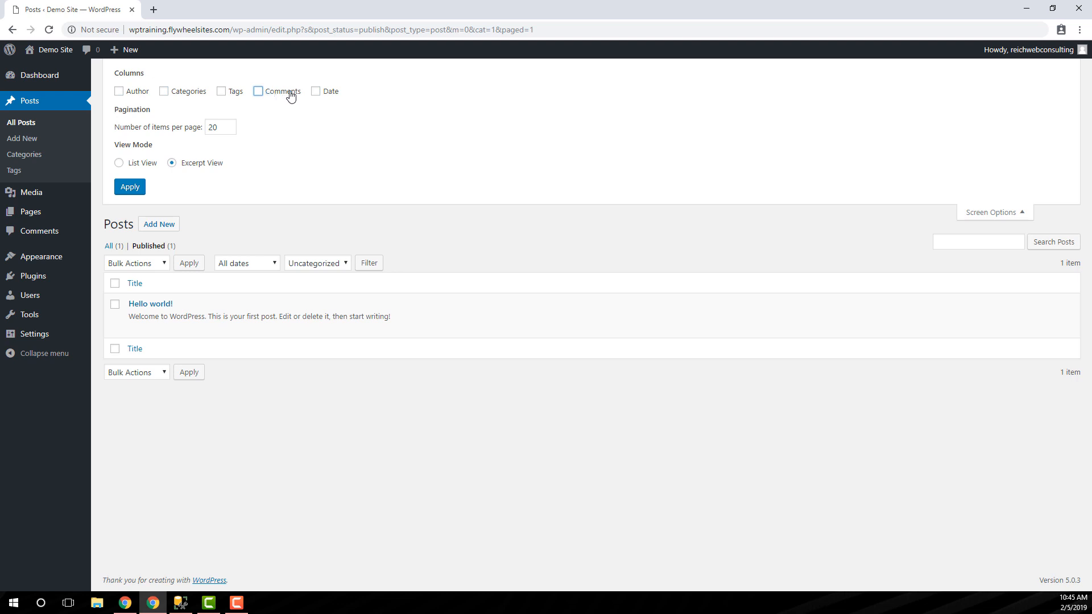
- Show the Categories, Tags and Date columns, keep Comments hidden, and apply the screen options
click(234, 93)
click(278, 96)
click(328, 98)
click(182, 98)
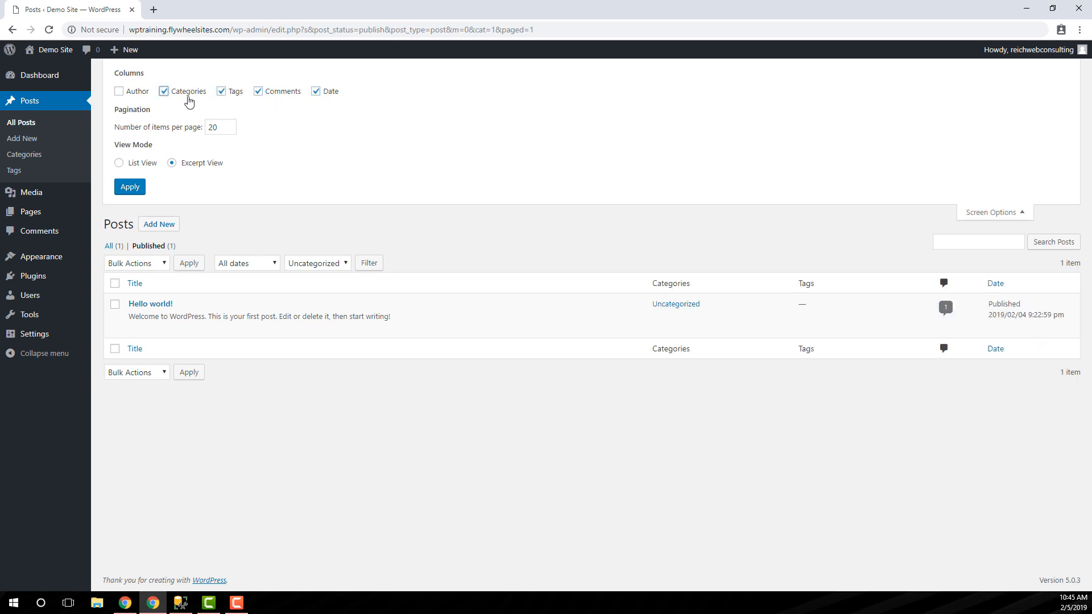
click(282, 93)
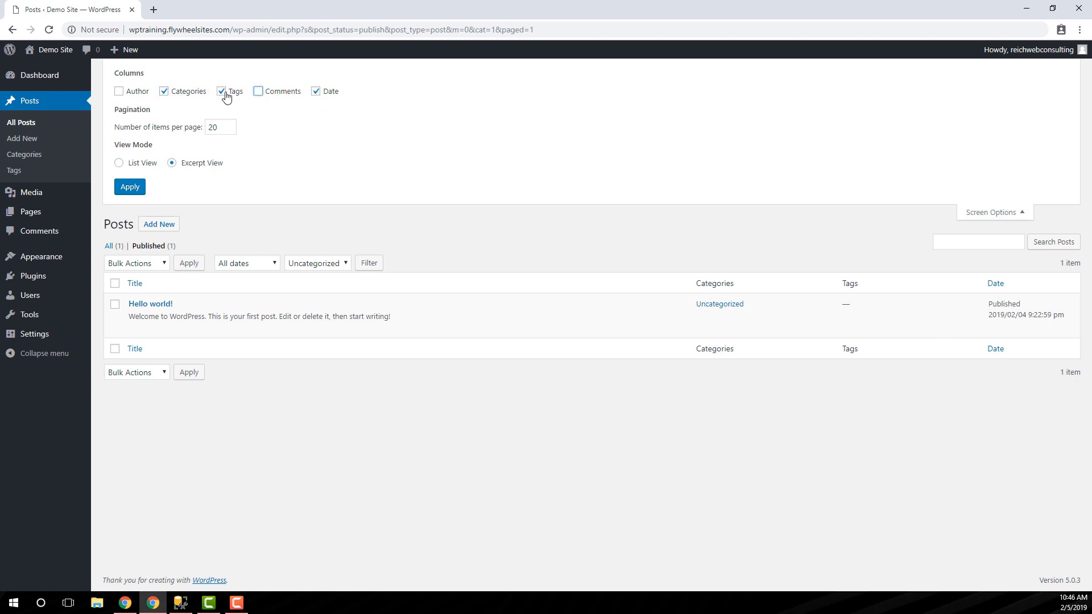
click(130, 188)
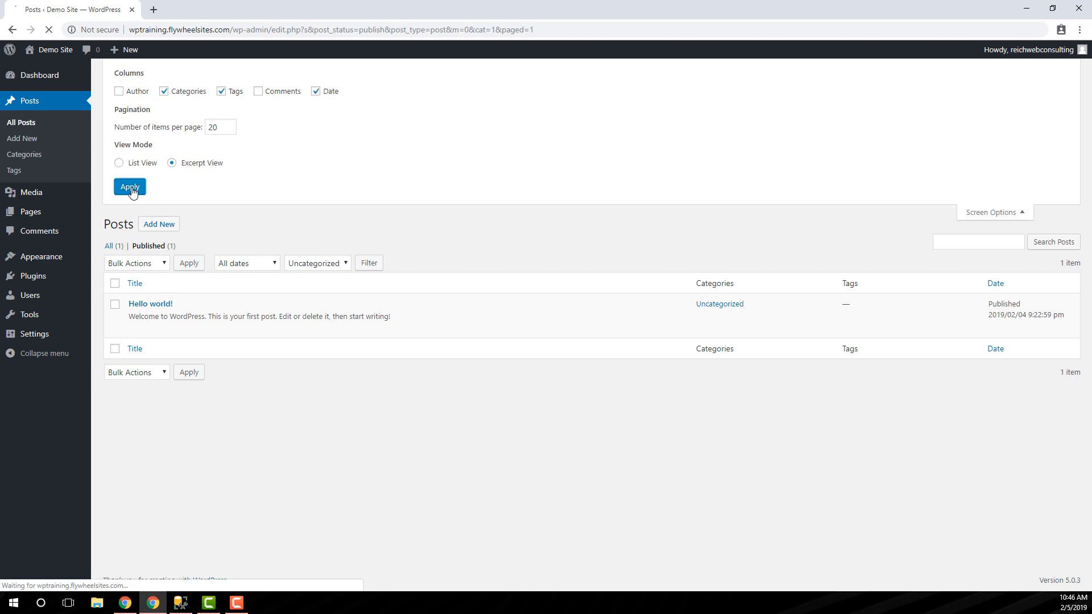